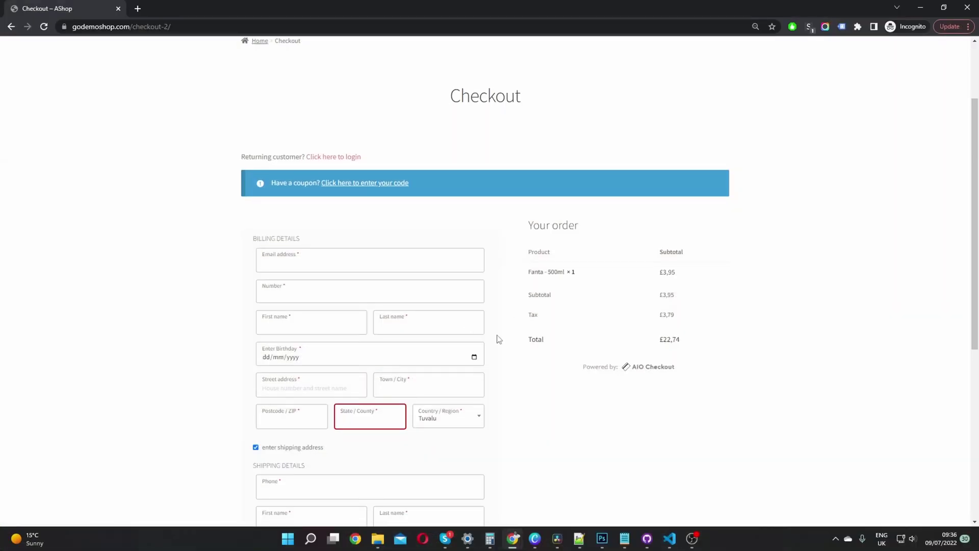
# Step: Scroll to the checkout billing form and open Country / Region, showing Tuvalu as the current default
pyautogui.scroll(-2, 497, 341)
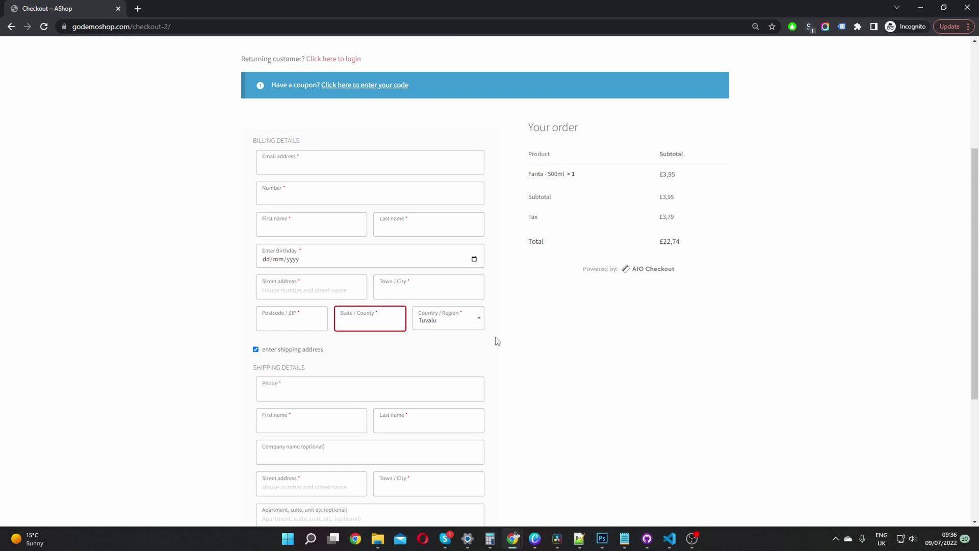
pyautogui.click(355, 316)
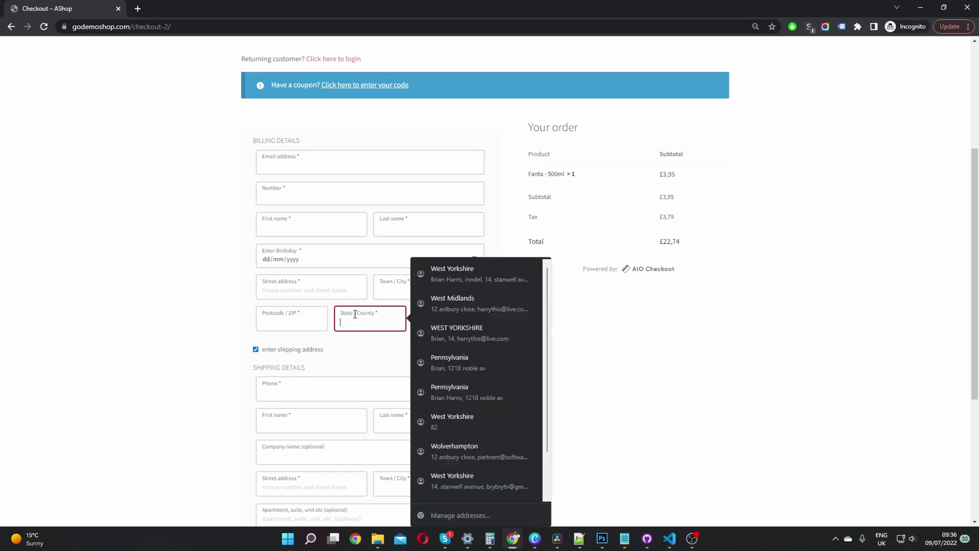
pyautogui.click(676, 335)
pyautogui.click(477, 328)
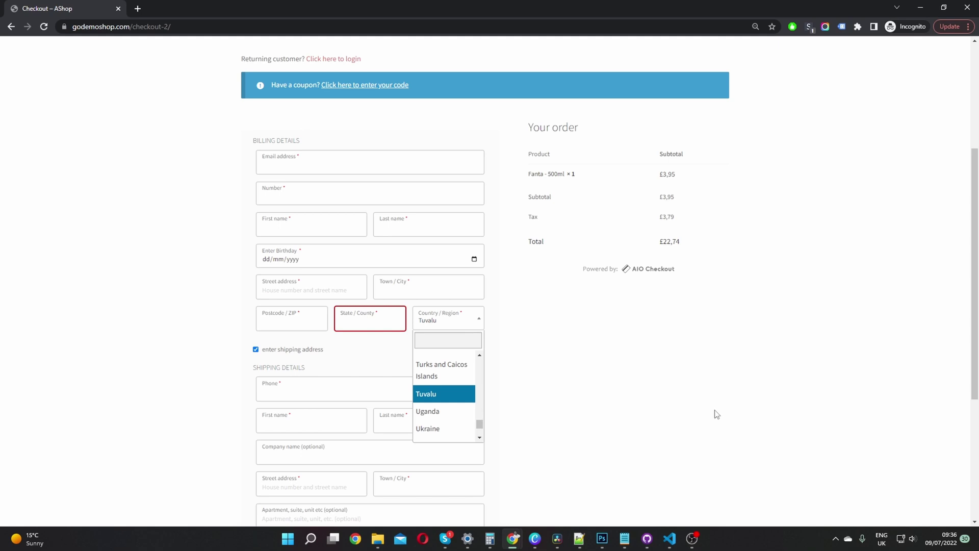
pyautogui.moveTo(558, 545)
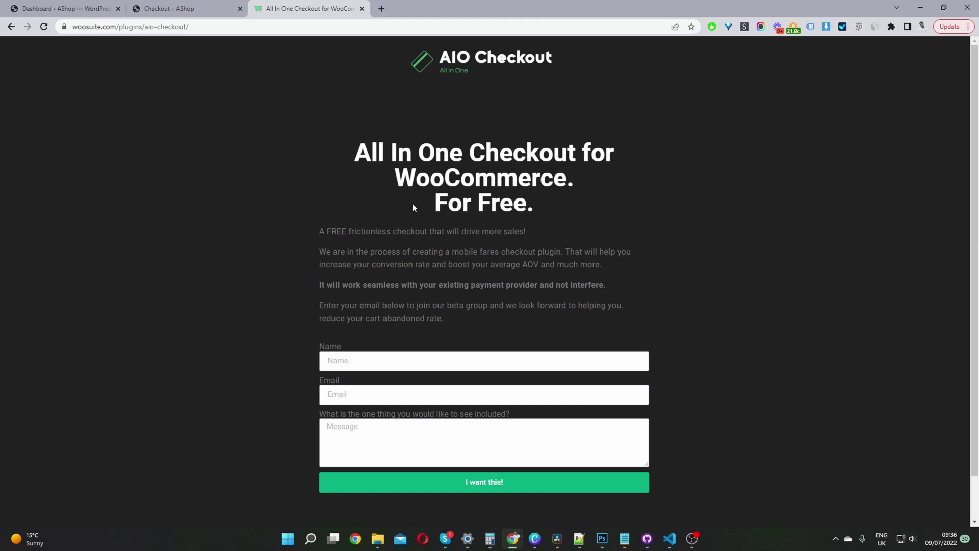
# Step: Switch to the 'Dashboard ‹ AShop' browser tab to reach the store's WordPress admin
pyautogui.click(89, 11)
pyautogui.moveTo(44, 329)
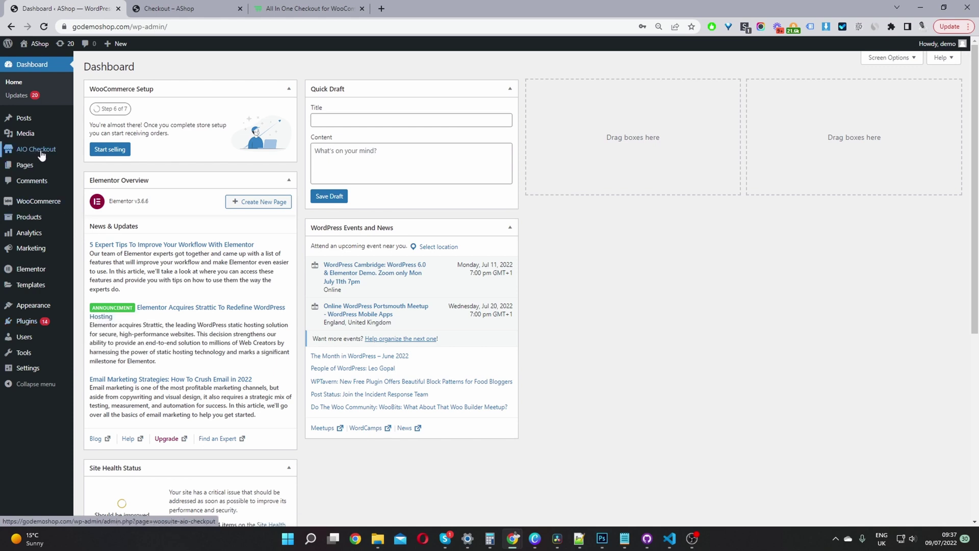
# Step: Open AIO Checkout, edit the Global Checkout layout, and scroll through its billing and shipping fields
pyautogui.click(42, 151)
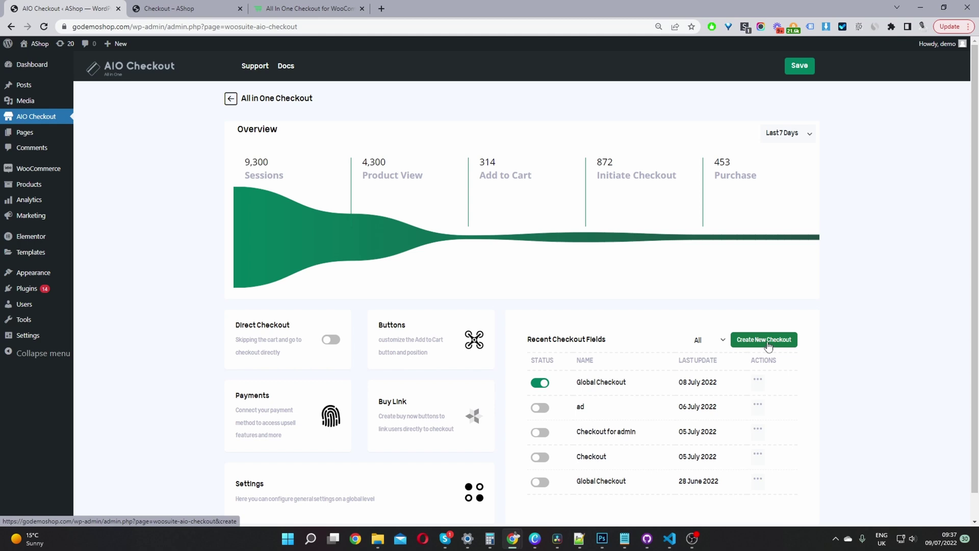
pyautogui.click(757, 381)
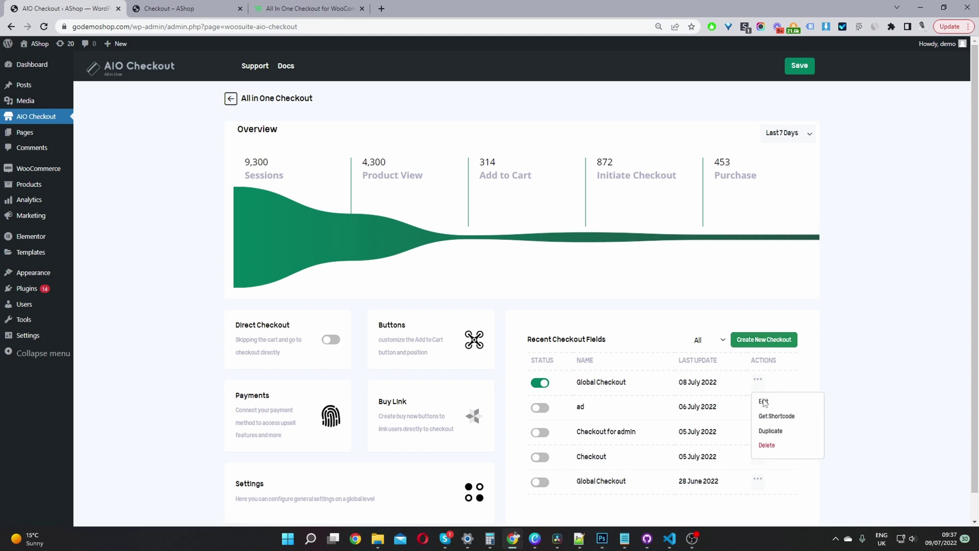
pyautogui.click(764, 401)
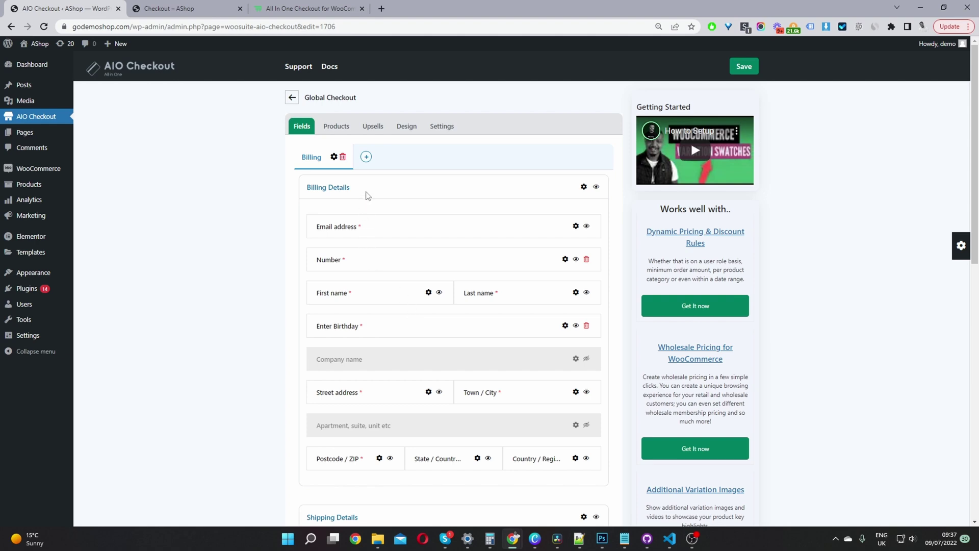
pyautogui.scroll(-1, 370, 201)
pyautogui.scroll(-8, 370, 200)
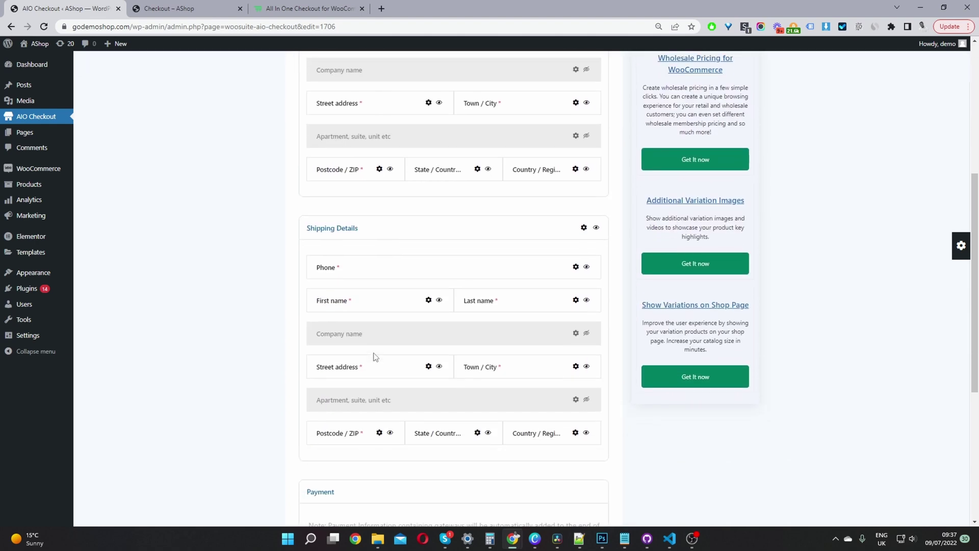
pyautogui.scroll(5, 443, 352)
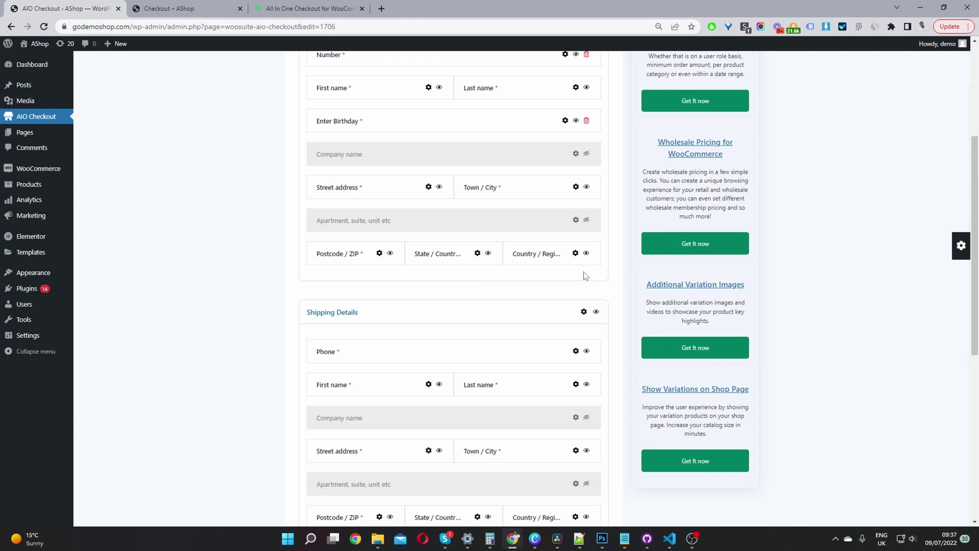
pyautogui.scroll(1, 551, 282)
pyautogui.scroll(1, 541, 212)
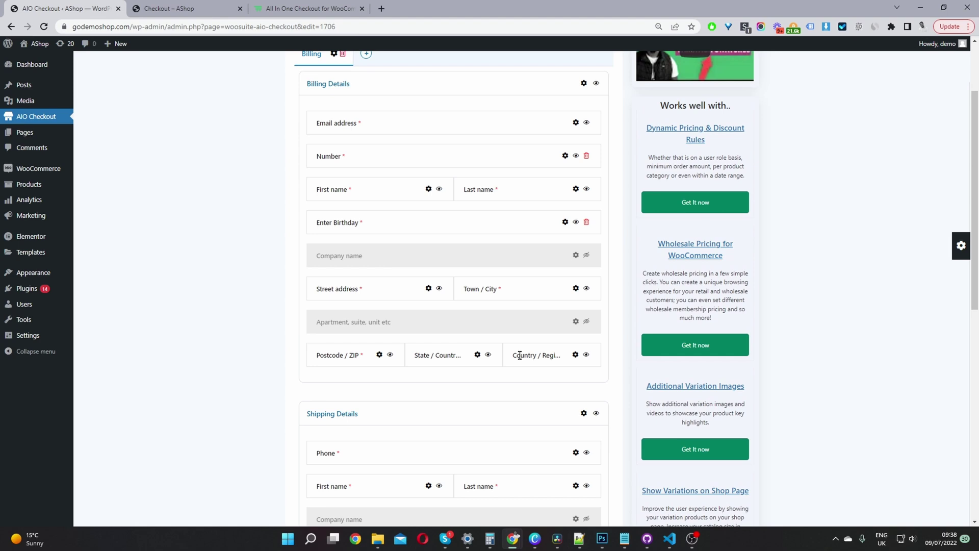
# Step: Set Australia as the billing Country / Region default country and save the Global Checkout layout
pyautogui.click(575, 354)
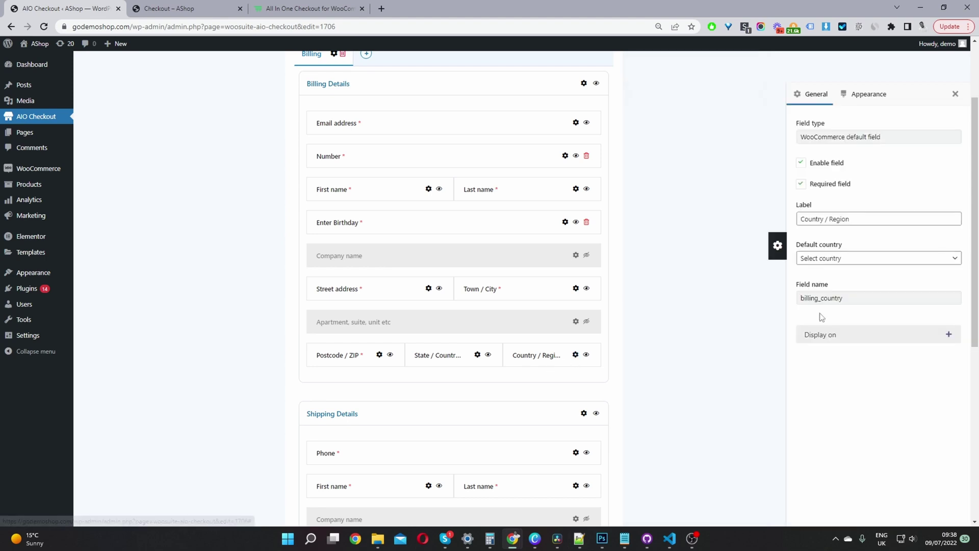
pyautogui.click(819, 259)
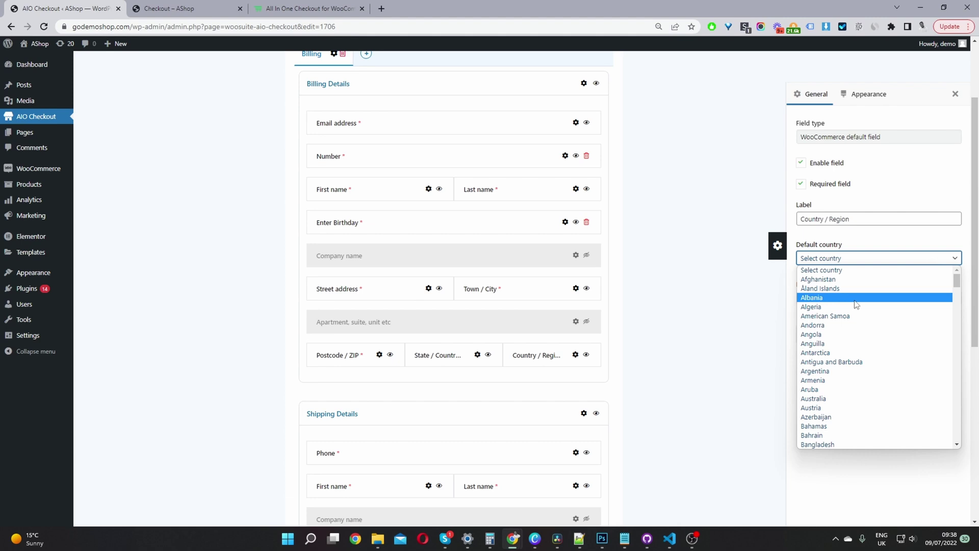
pyautogui.click(847, 398)
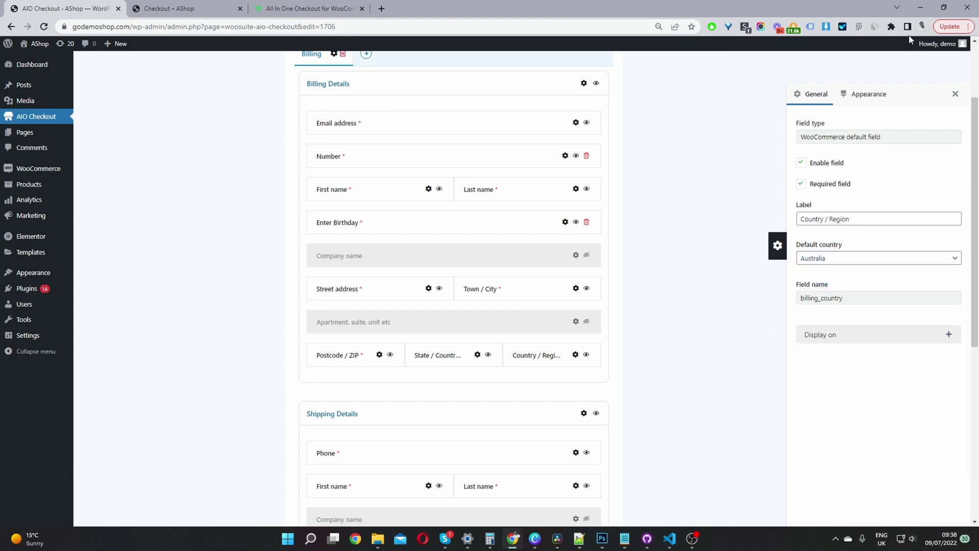
pyautogui.click(955, 94)
pyautogui.scroll(2, 898, 109)
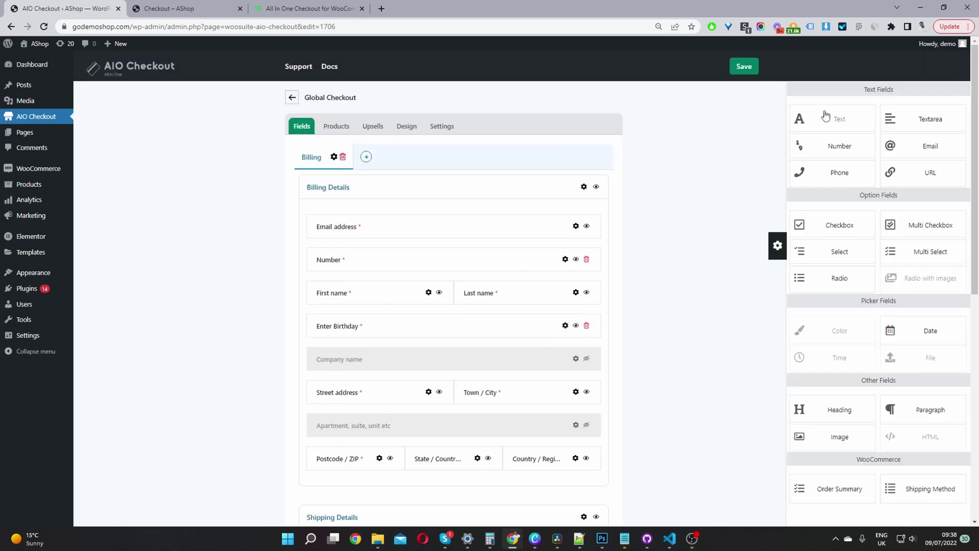
pyautogui.click(744, 67)
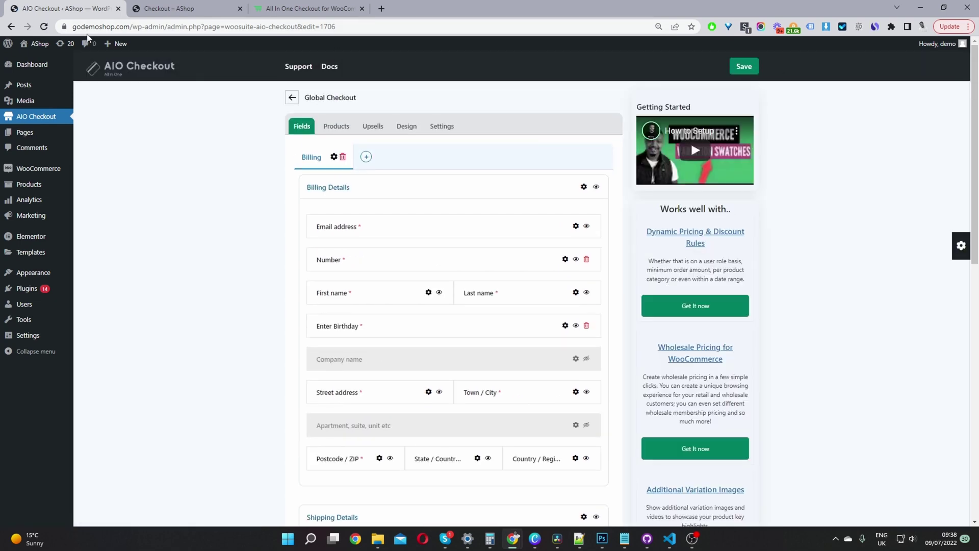
pyautogui.click(163, 9)
# Step: Copy the checkout page URL and load it in a new private window
pyautogui.click(166, 27)
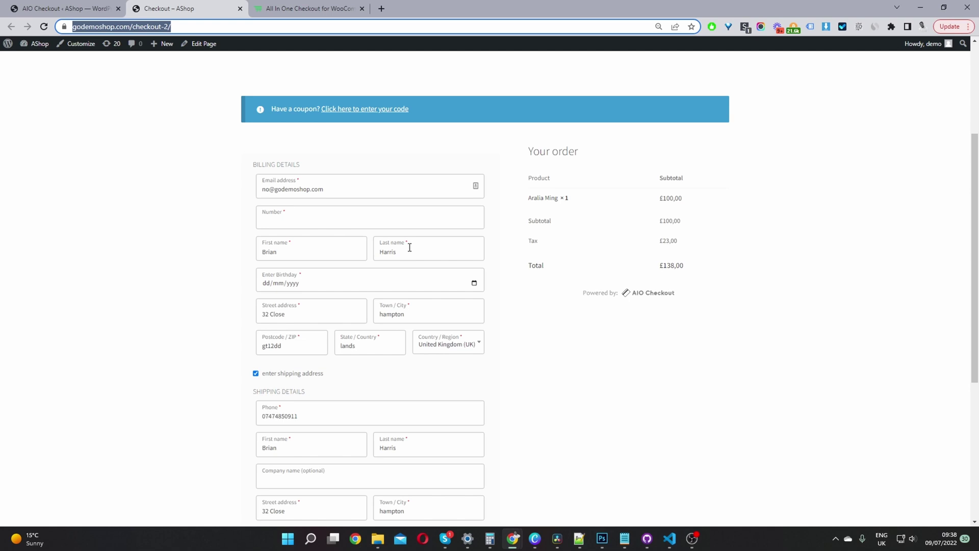
pyautogui.hotkey('ctrl', 'c')
pyautogui.hotkey('ctrl', 'shift', 'n')
pyautogui.hotkey('ctrl', 'v')
pyautogui.press('Return')
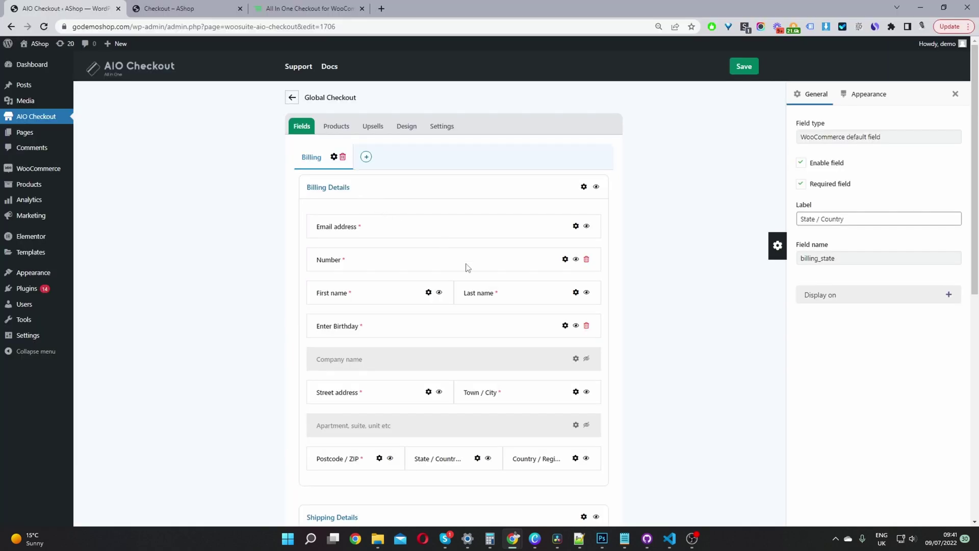
# Step: Toggle the Billing Details section off and back on, then open and close the State / Country settings
pyautogui.scroll(-2, 464, 286)
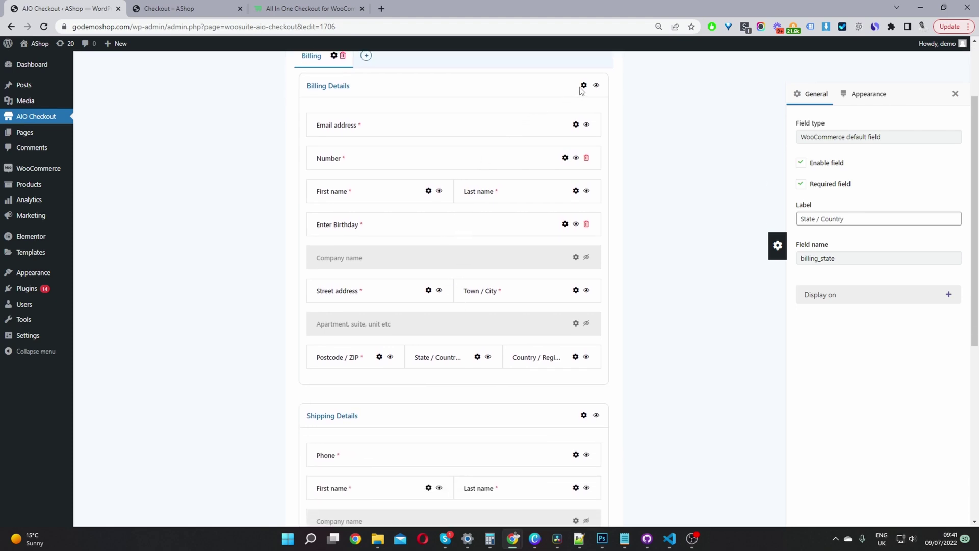
pyautogui.click(596, 86)
pyautogui.click(596, 86)
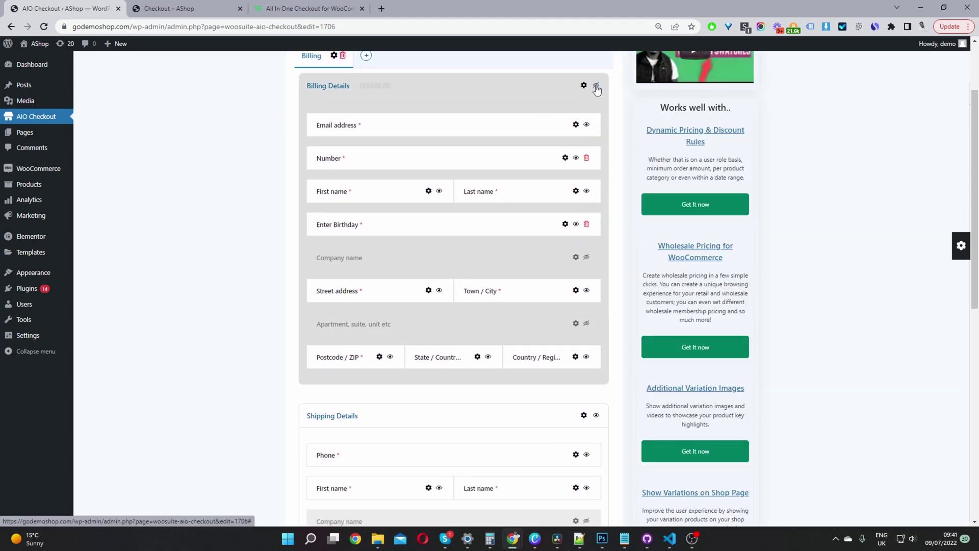
pyautogui.click(596, 87)
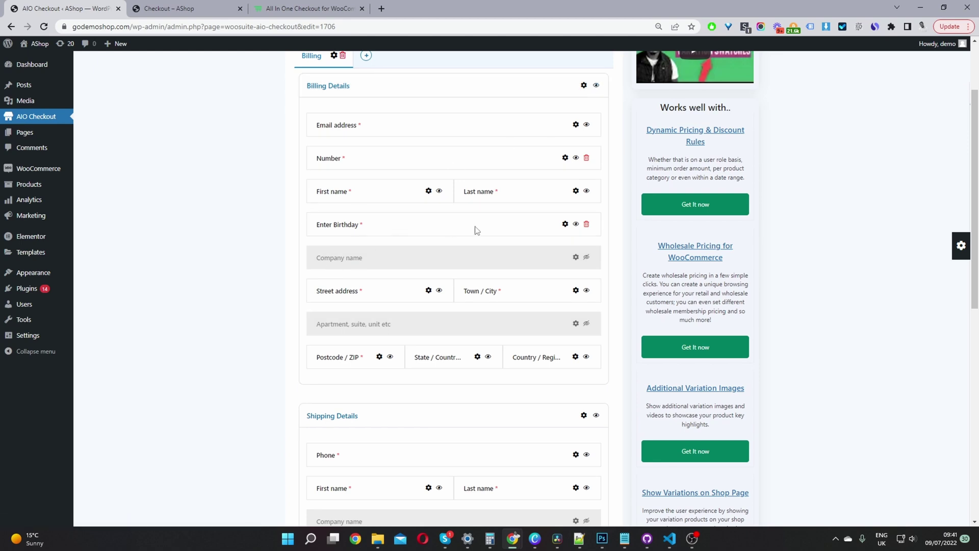
pyautogui.click(961, 245)
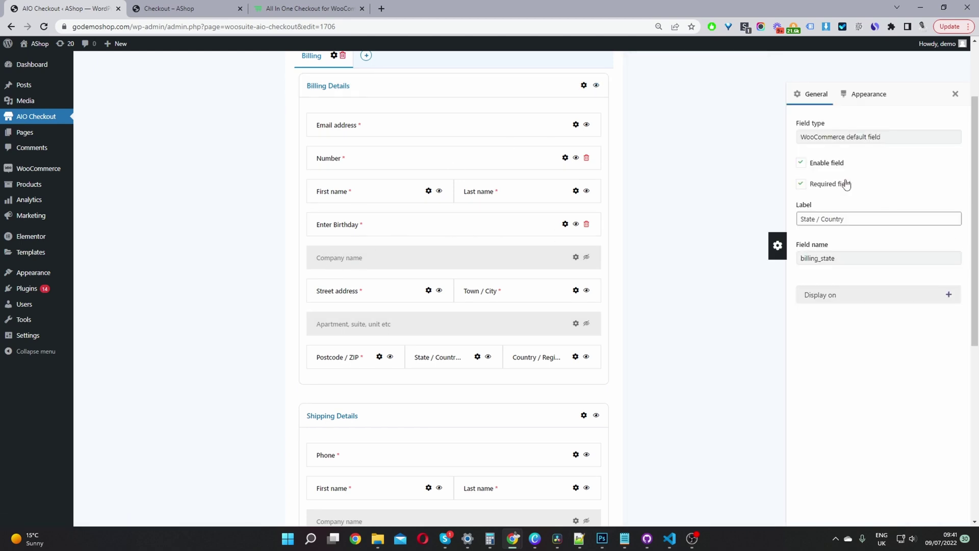
pyautogui.click(956, 94)
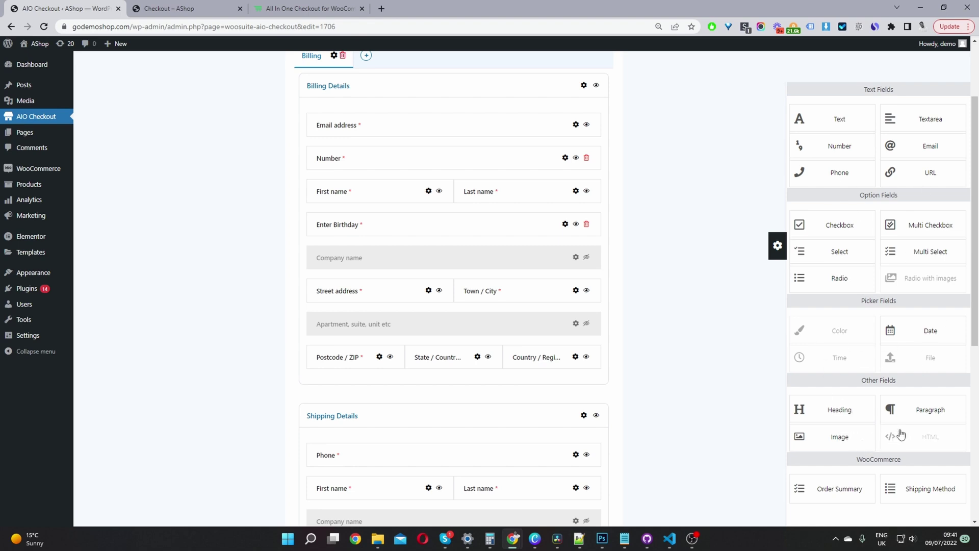
# Step: Add then delete an Email field, hide billing Last name, and open Enter Birthday's settings
pyautogui.moveTo(936, 154); pyautogui.dragTo(414, 245)
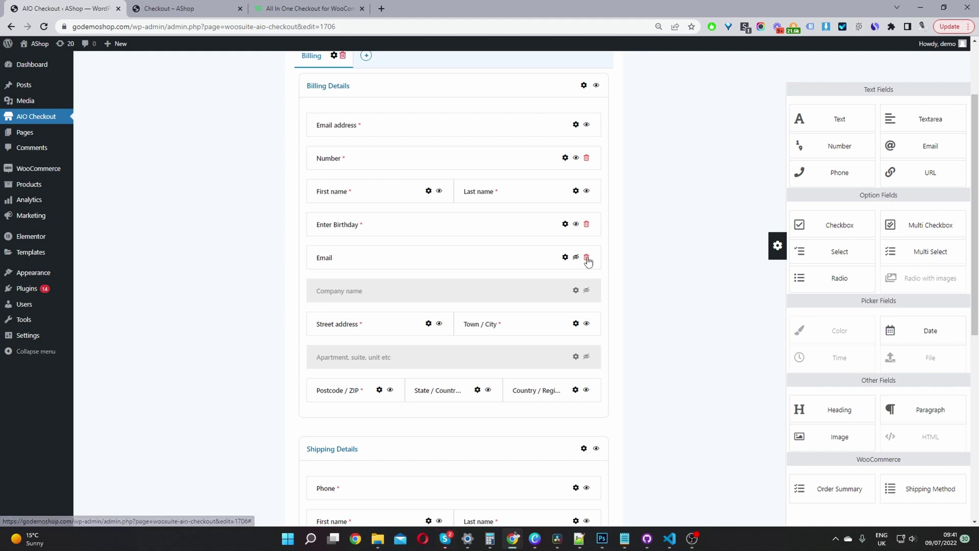
pyautogui.click(586, 256)
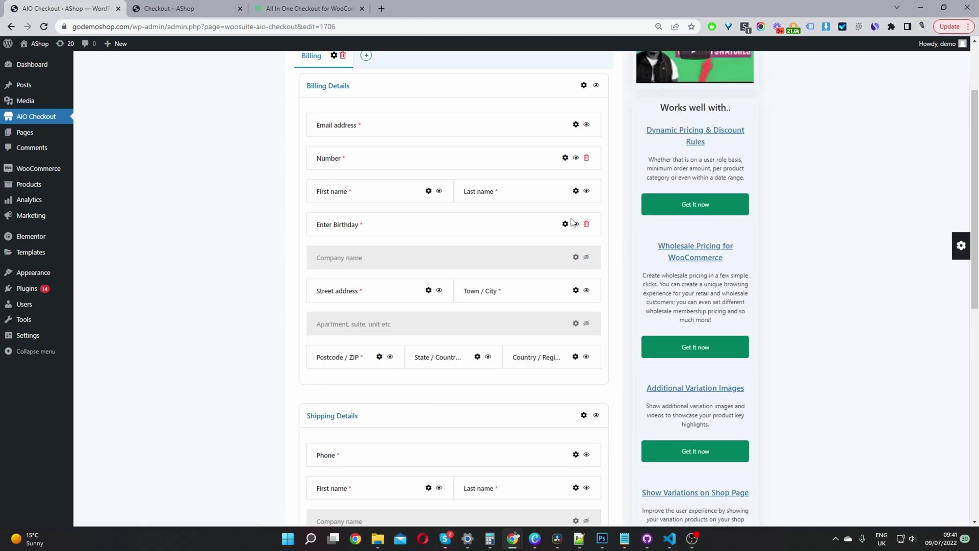
pyautogui.click(588, 193)
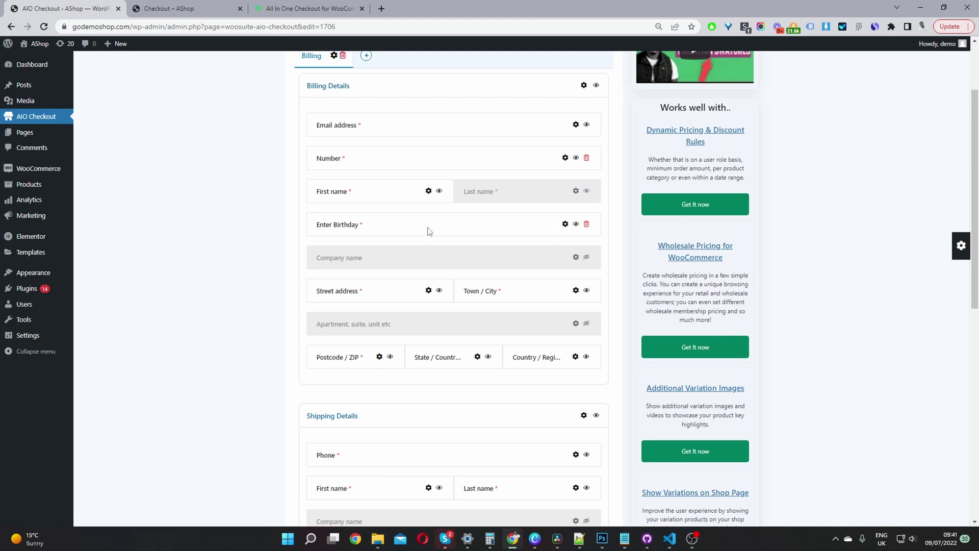
pyautogui.click(565, 224)
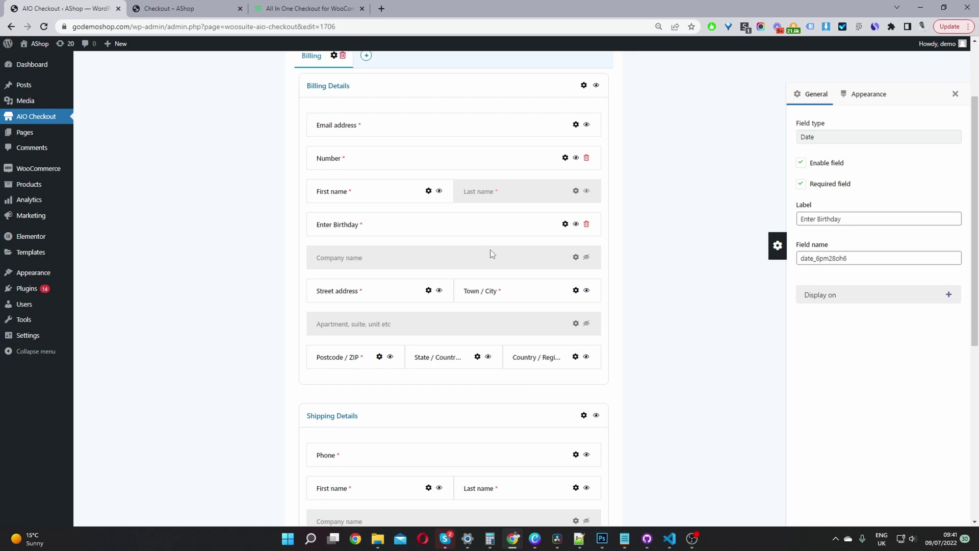
# Step: In Enter Birthday's Appearance options, try Half and One third width, then return Size to Full width
pyautogui.click(870, 96)
pyautogui.click(849, 136)
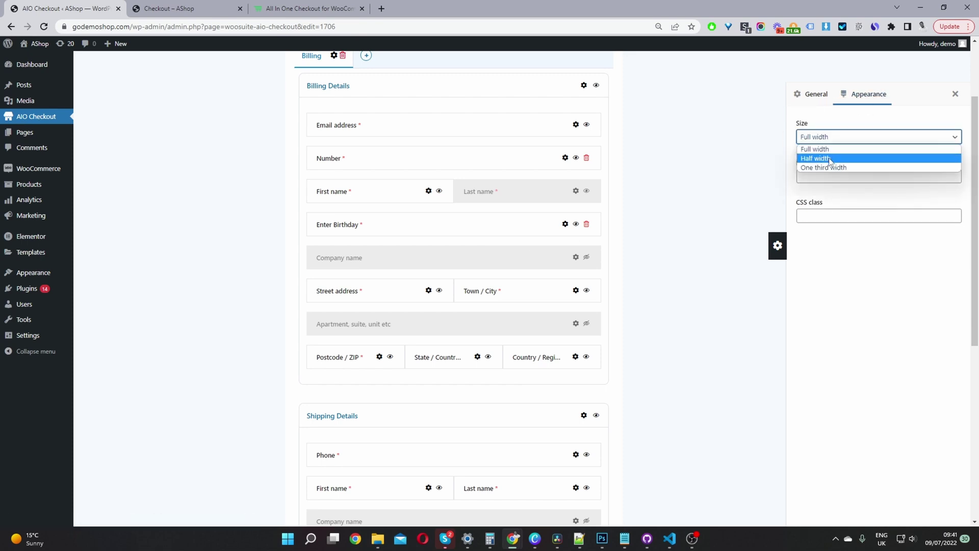
pyautogui.click(833, 158)
pyautogui.click(831, 141)
pyautogui.click(827, 167)
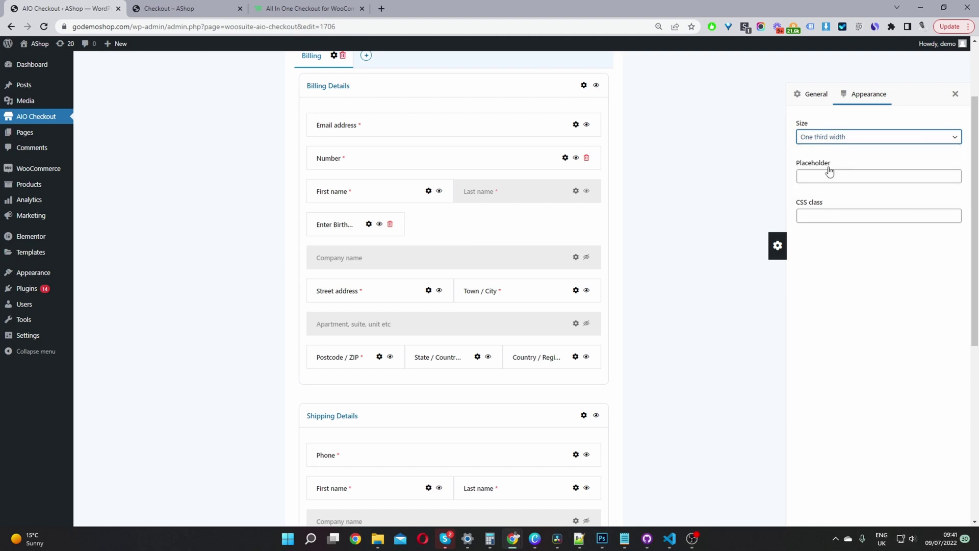
pyautogui.click(834, 137)
pyautogui.click(835, 149)
pyautogui.scroll(-4, 452, 346)
pyautogui.scroll(3, 456, 345)
pyautogui.scroll(1, 456, 346)
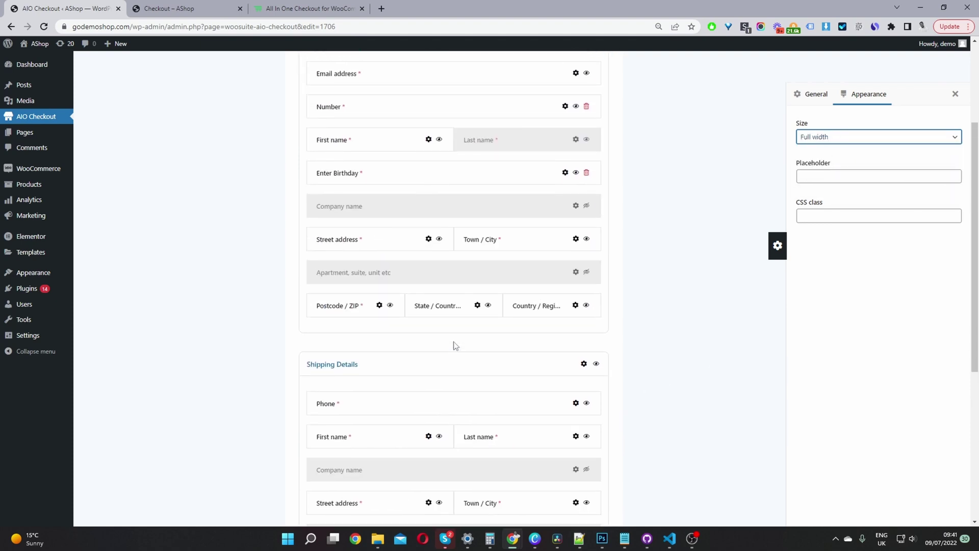
pyautogui.scroll(7, 433, 329)
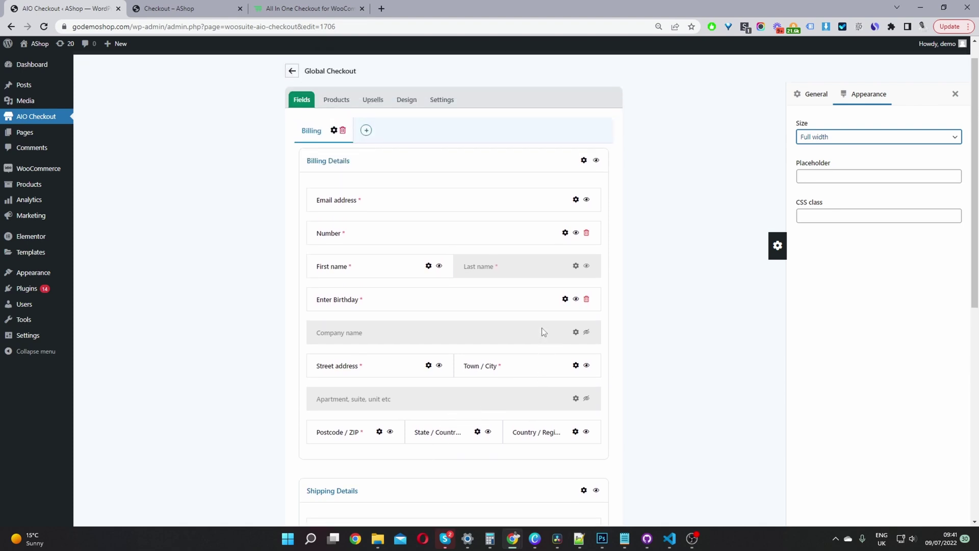
# Step: Add Step 2 and Step 3 to the checkout, then delete both, leaving only Billing
pyautogui.click(367, 157)
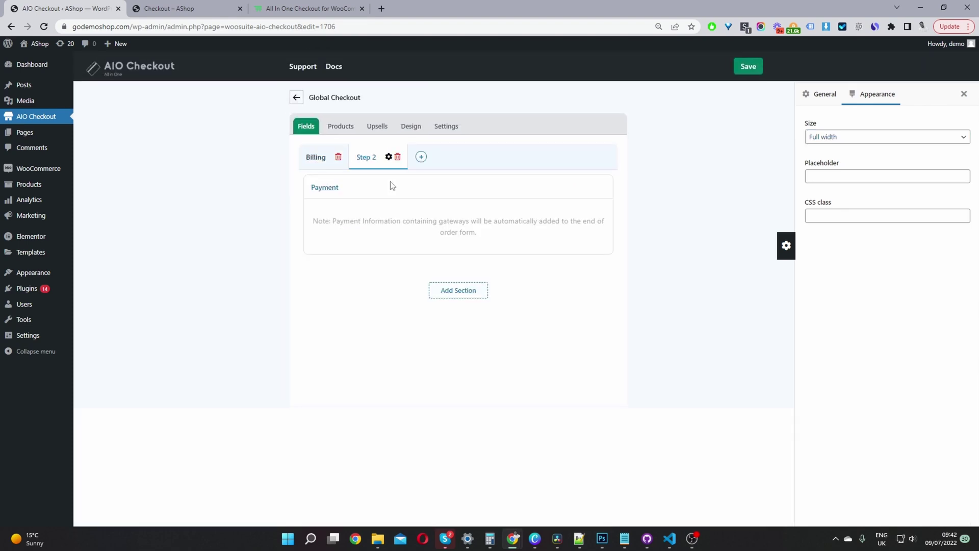
pyautogui.click(421, 156)
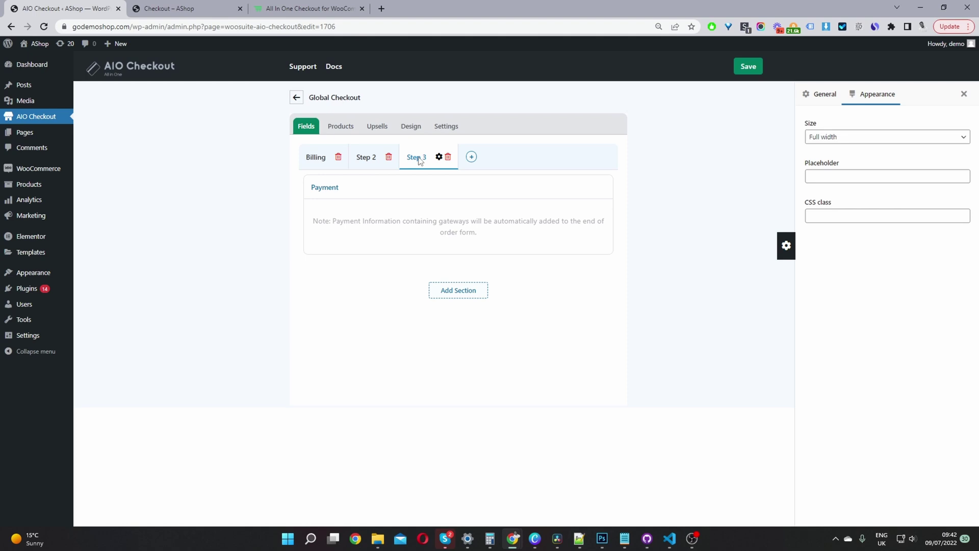
pyautogui.click(448, 157)
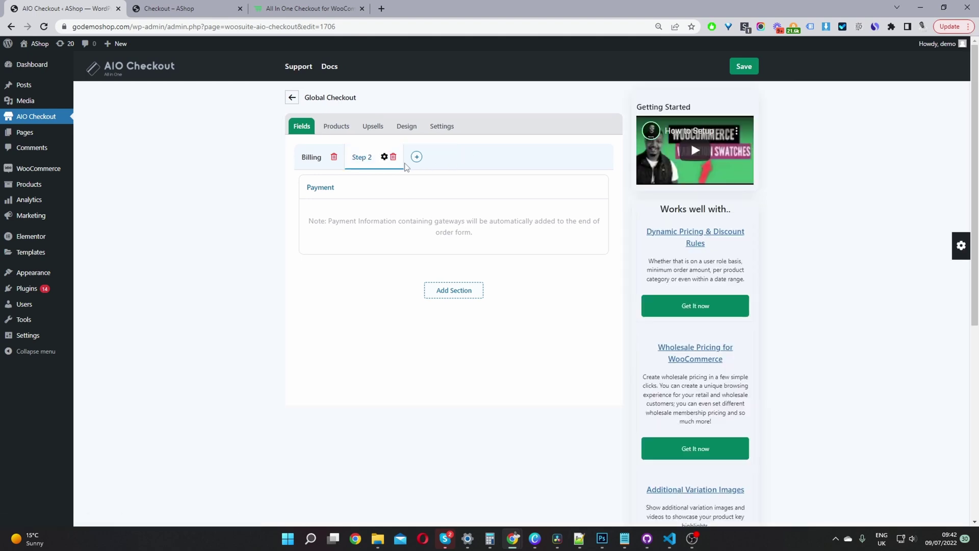
pyautogui.click(393, 157)
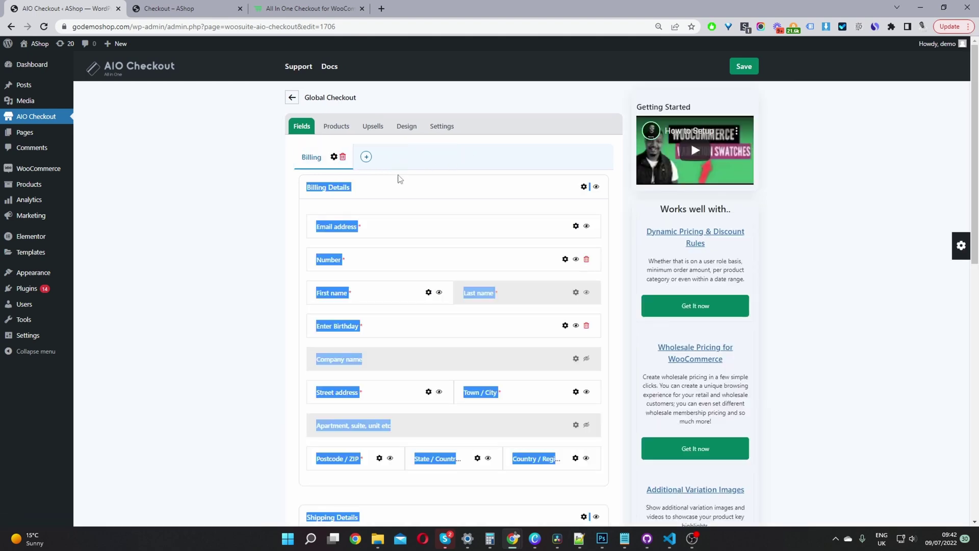